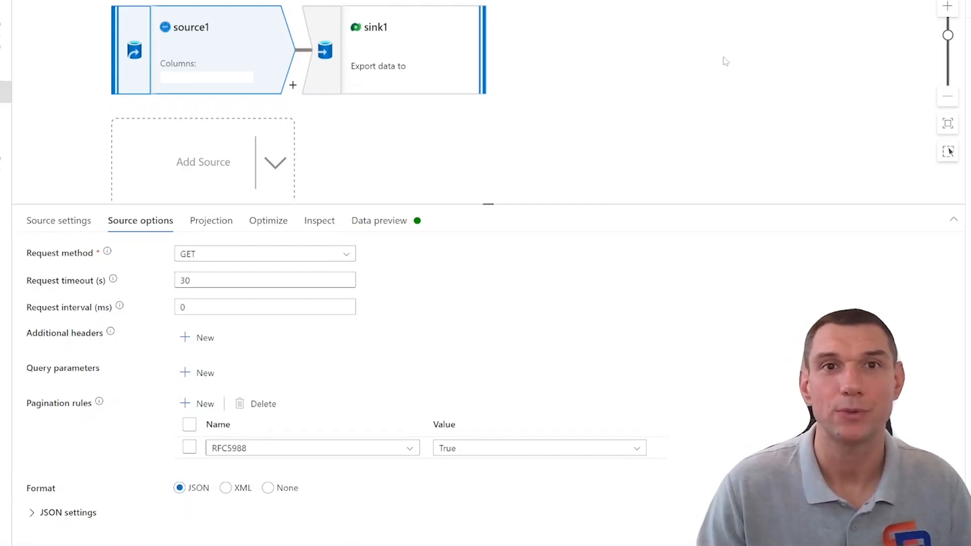
Insert a Derived Column transformation between source1 and sink1 and name its new column InstrumentId
left_click(293, 85)
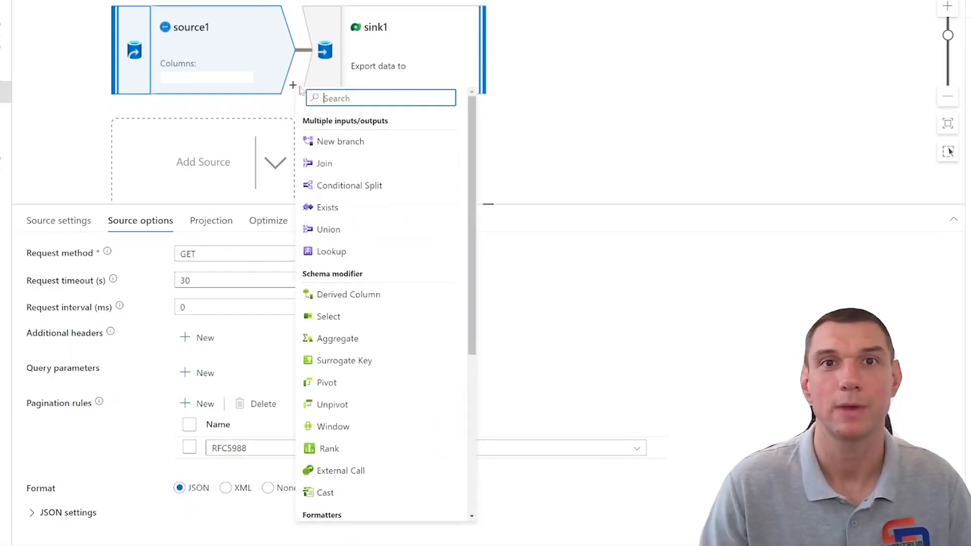
left_click(385, 301)
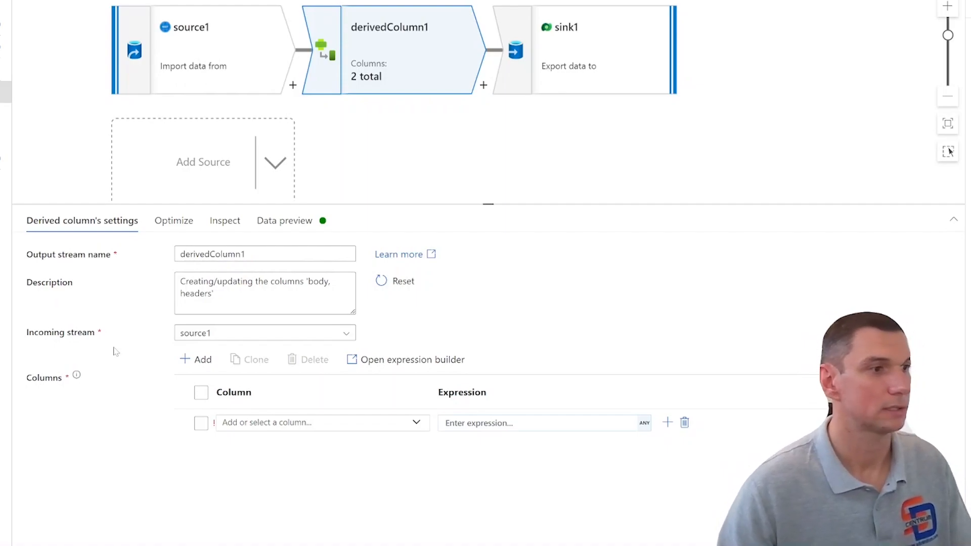
left_click(368, 422)
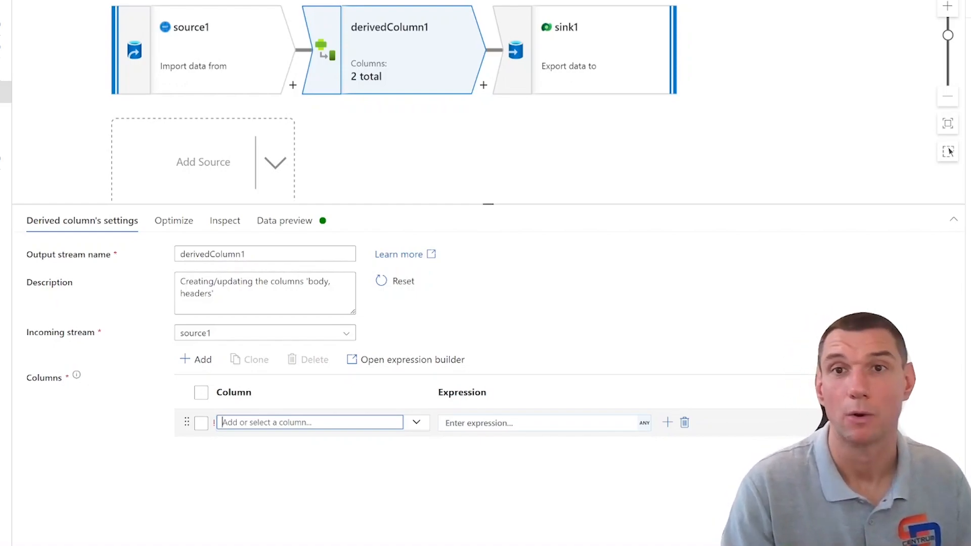
type("Inst")
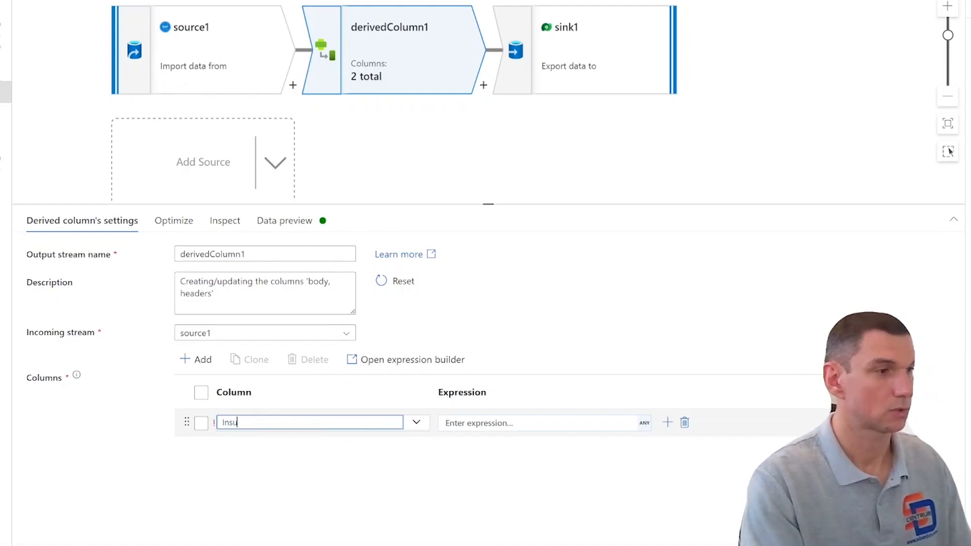
type("r")
key("BackSpace")
type("rumn")
key("BackSpace")
type("entId")
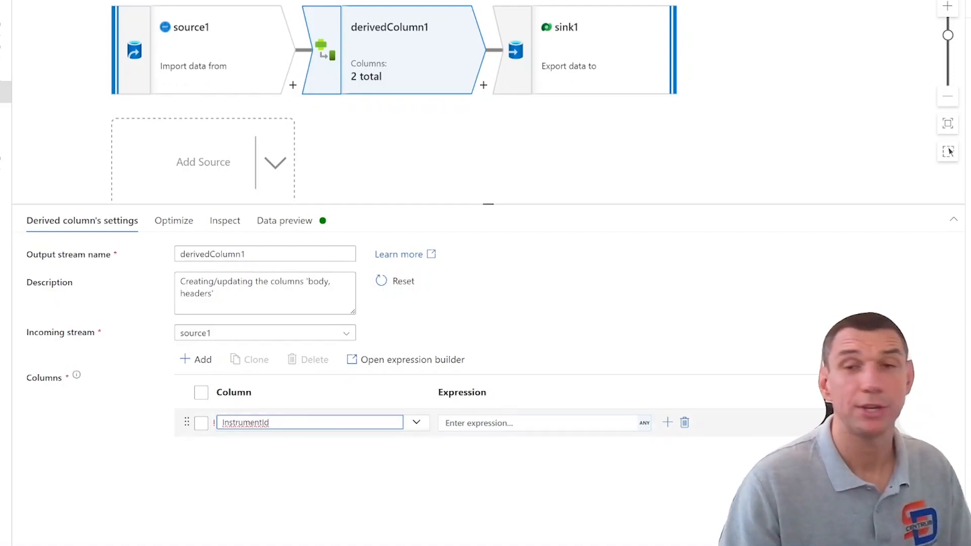
key("Tab")
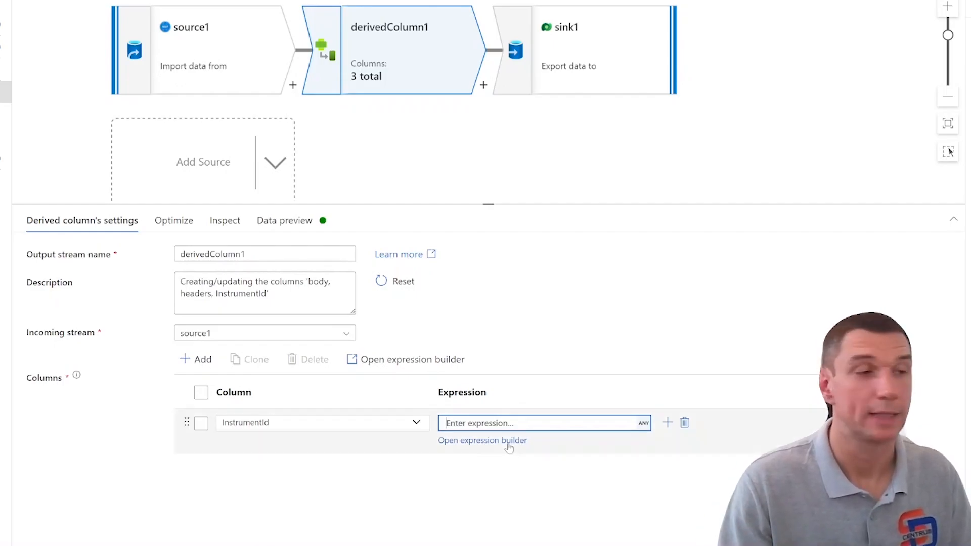
Set the InstrumentId column's expression to "/instruments(" + body.instrumentId + ")" in the expression builder and save it
left_click(509, 426)
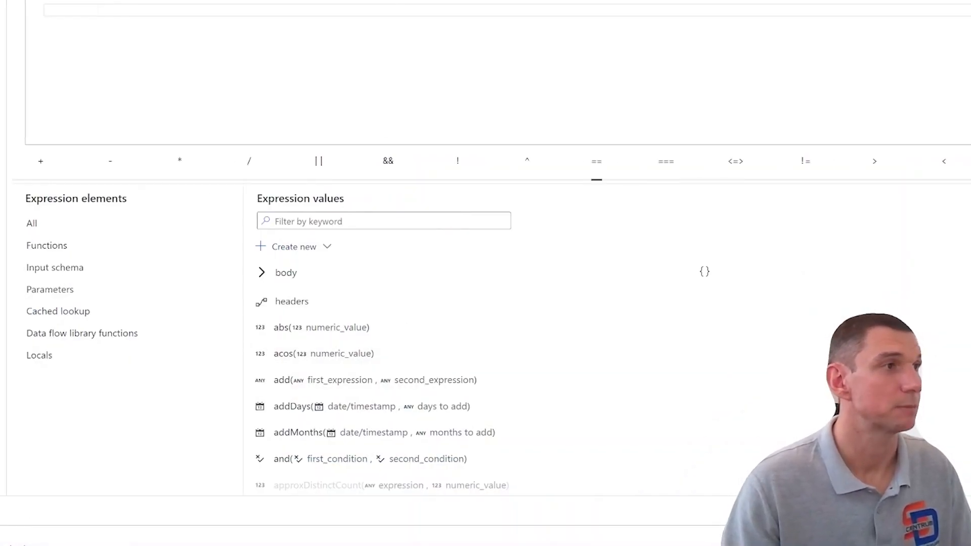
type("\"\"")
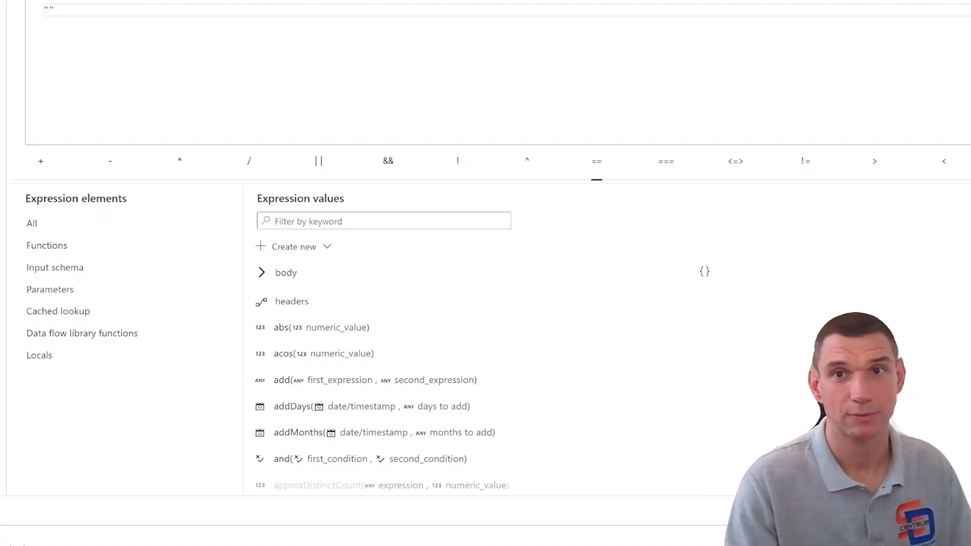
type("/in")
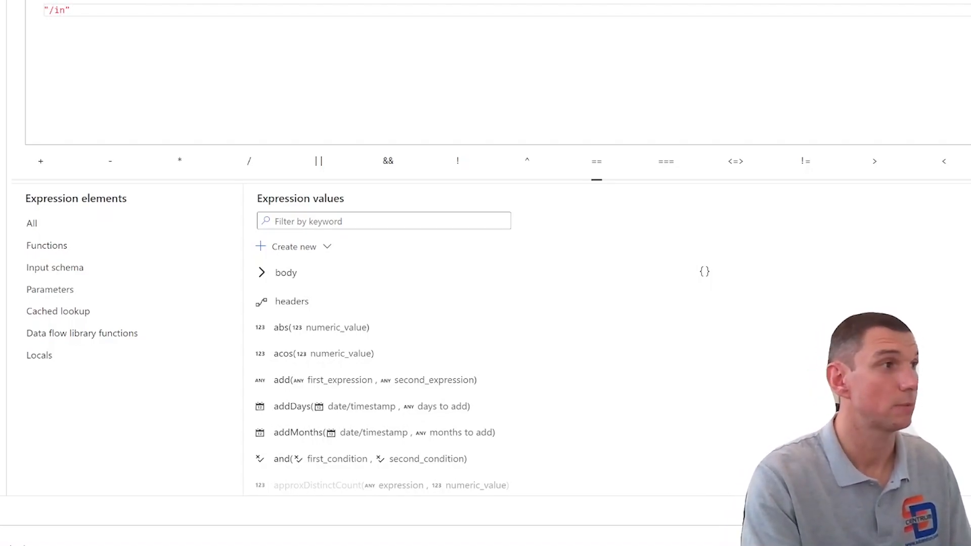
type("stru")
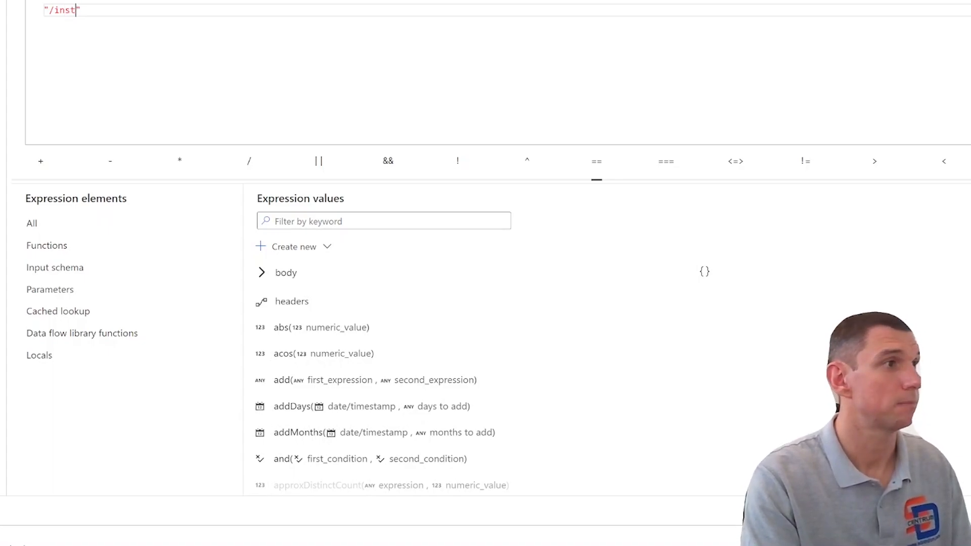
type("ments")
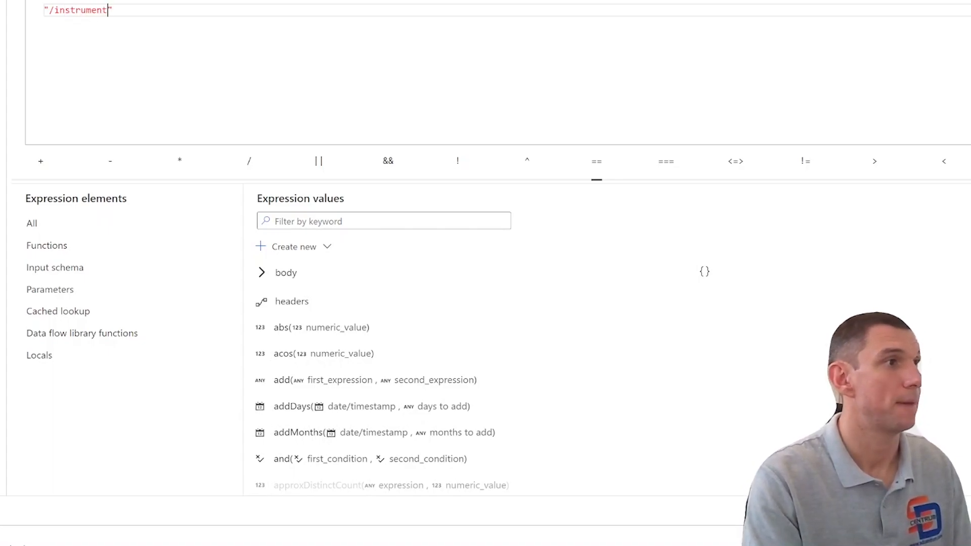
type("(")
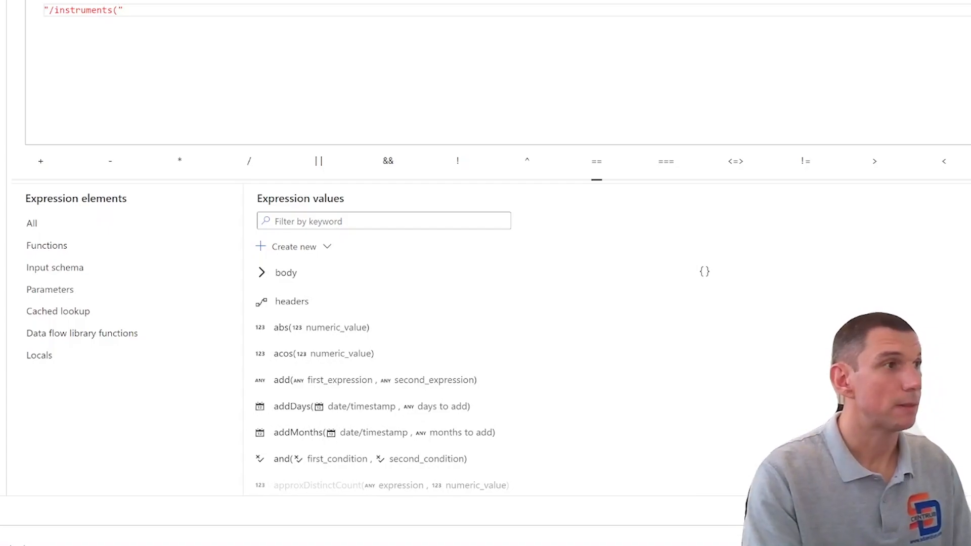
type("\"")
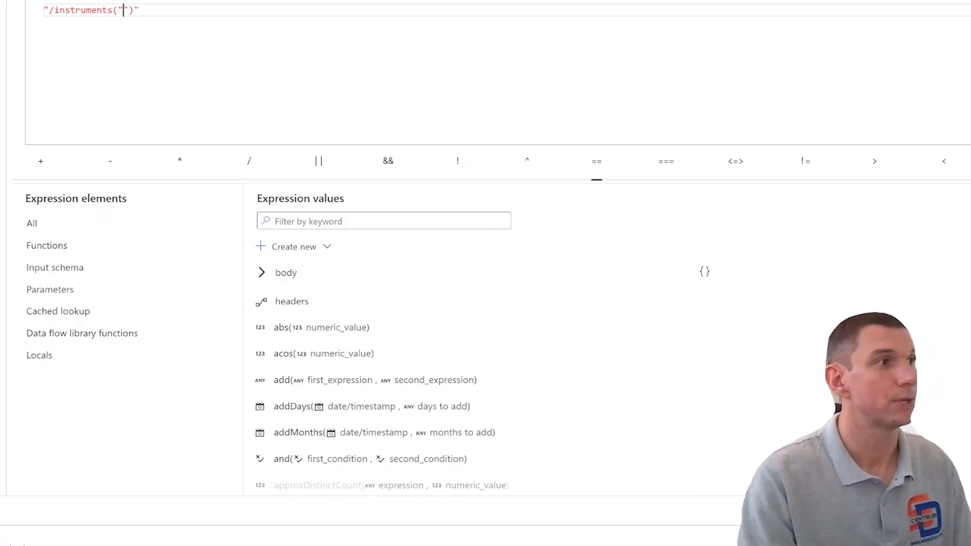
type(" ++ ")
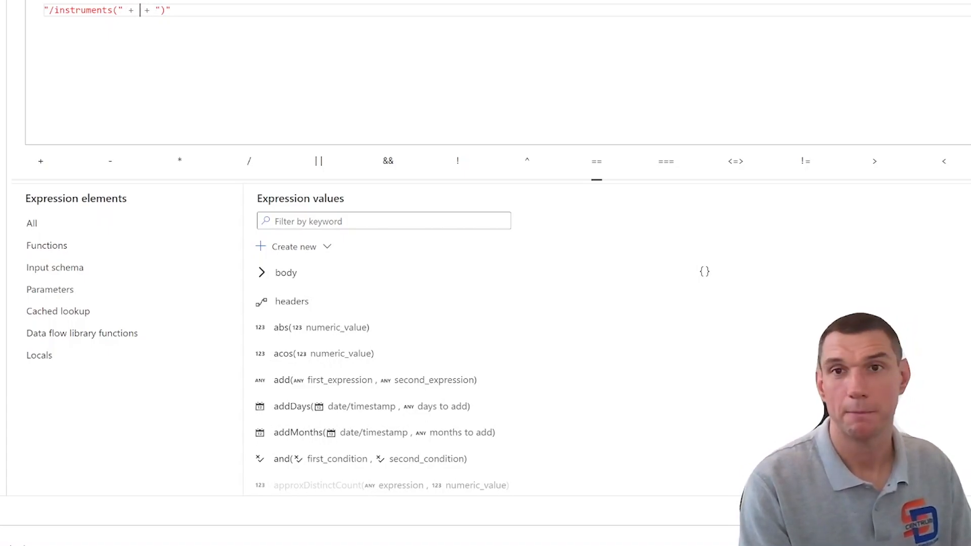
type("  body.")
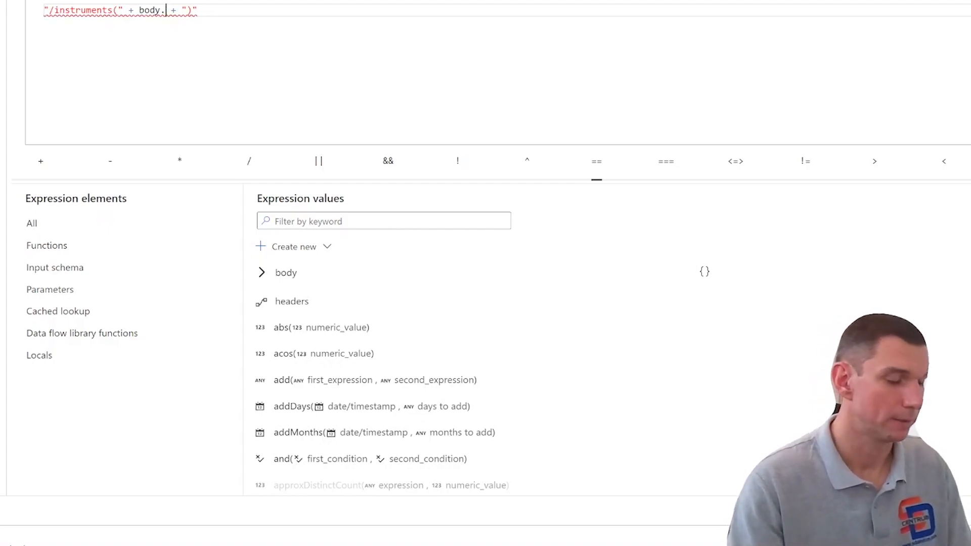
type("instrument")
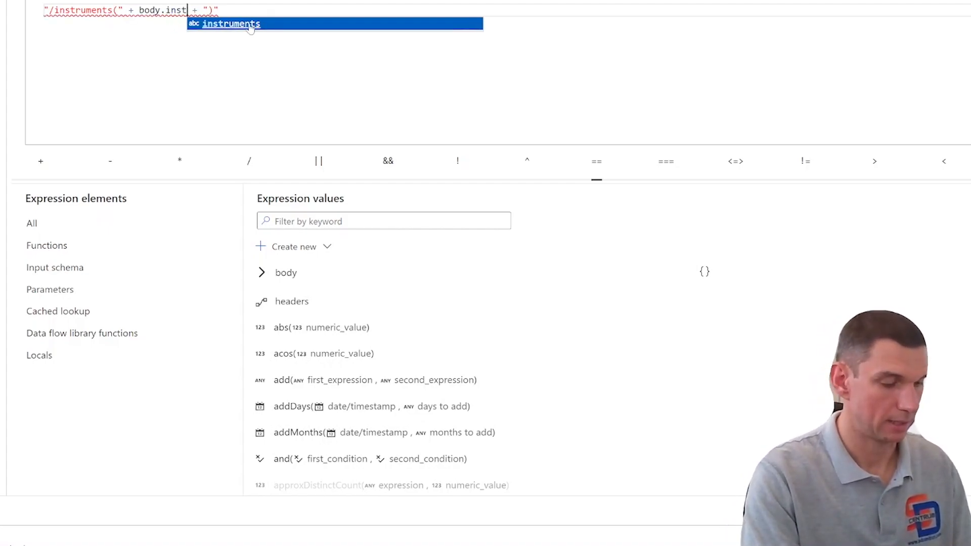
type("Id")
key("End")
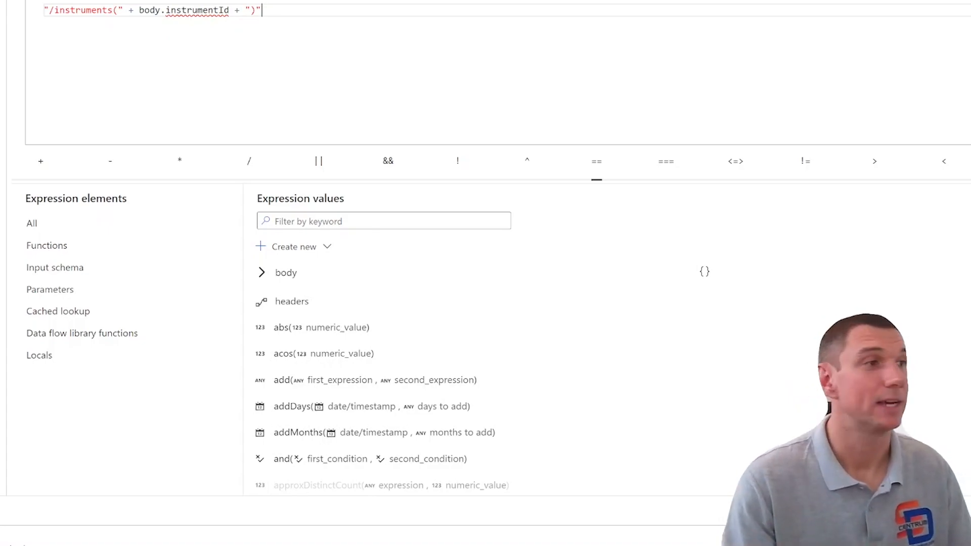
left_click(11, 542)
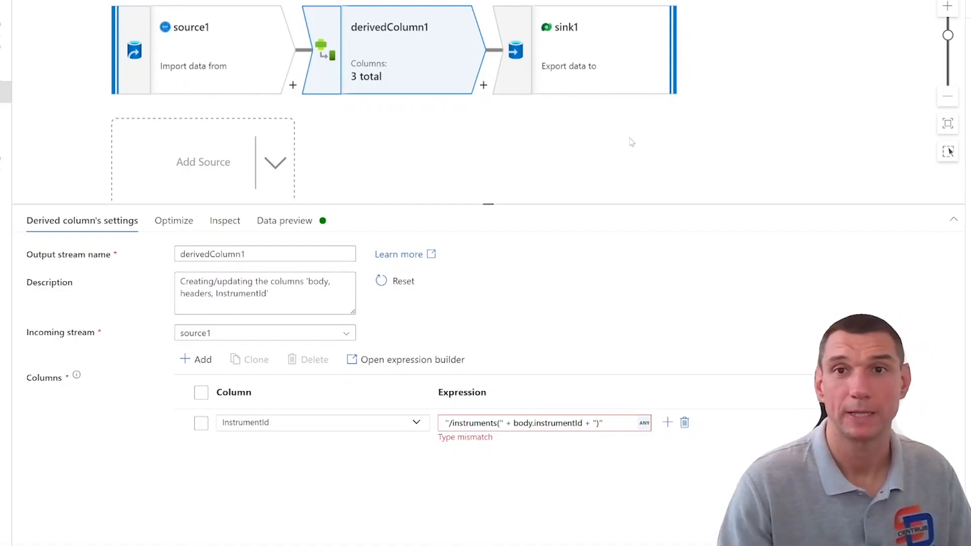
In sink1's mapping, replace the body input column with InstrumentId and set its output column to RelatedInstrumentId
left_click(632, 51)
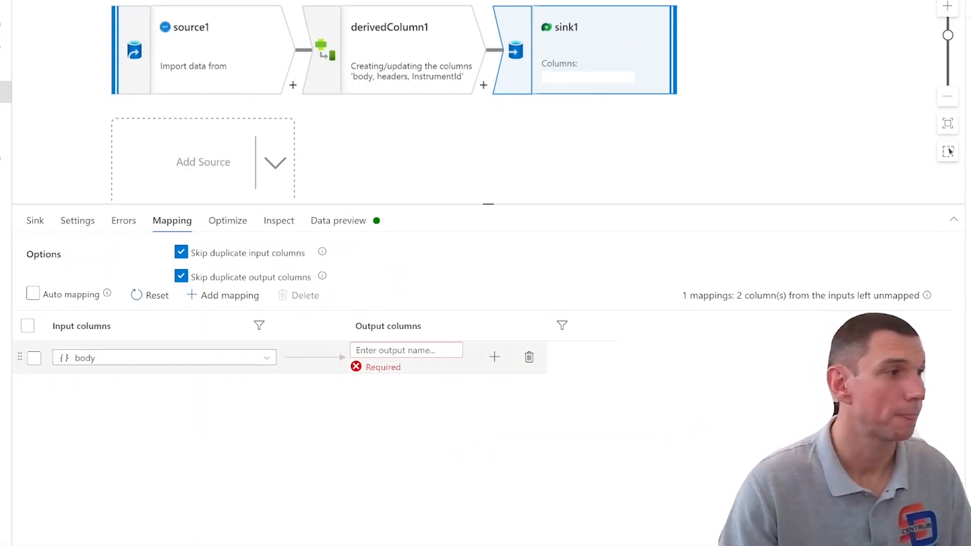
left_click(268, 359)
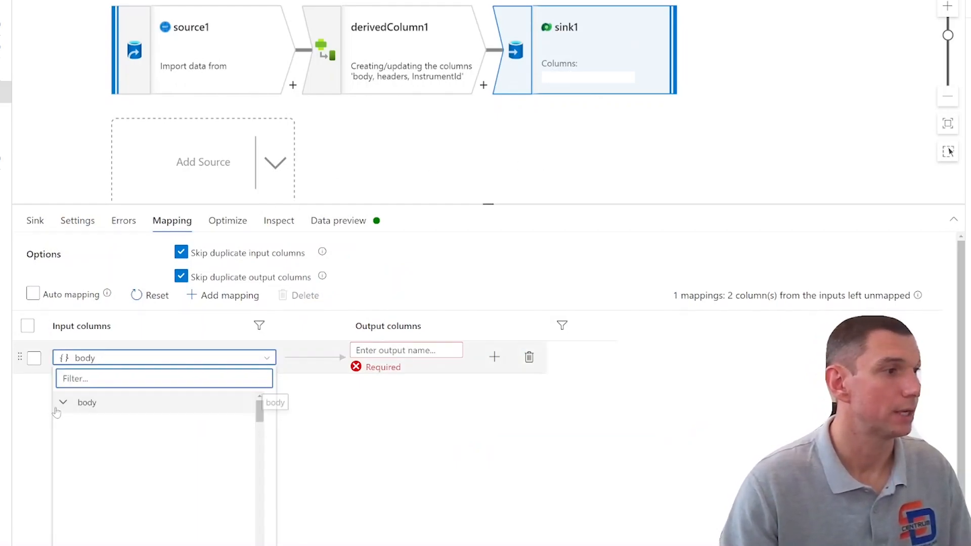
left_click(94, 446)
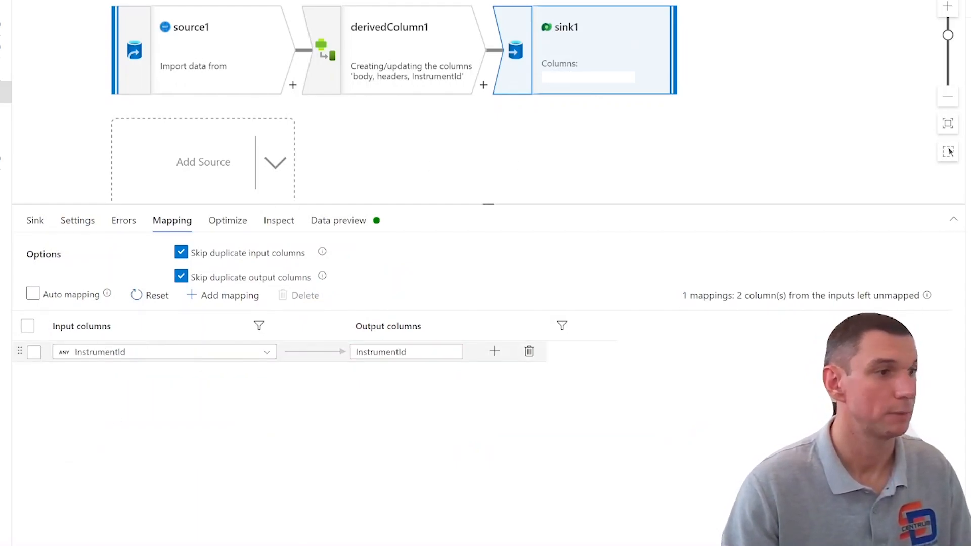
left_click(407, 352)
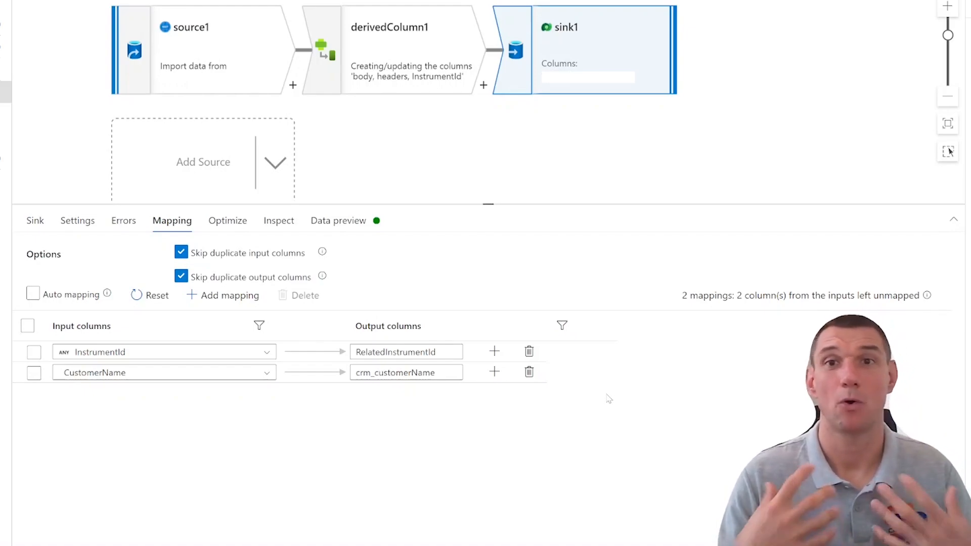
left_click(452, 352)
key("ctrl+a")
key("ctrl+v")
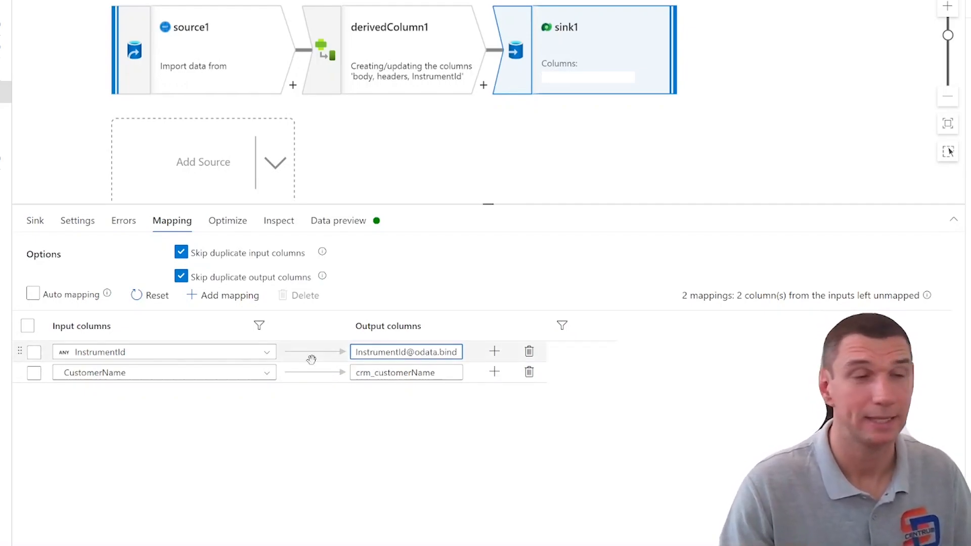
key("ctrl+z")
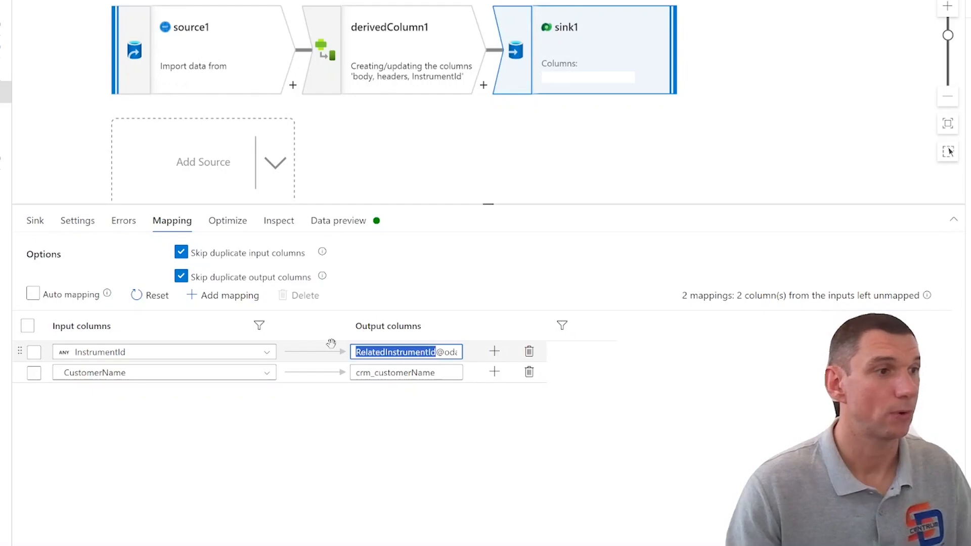
key("Right")
key("Right")
key("Right")
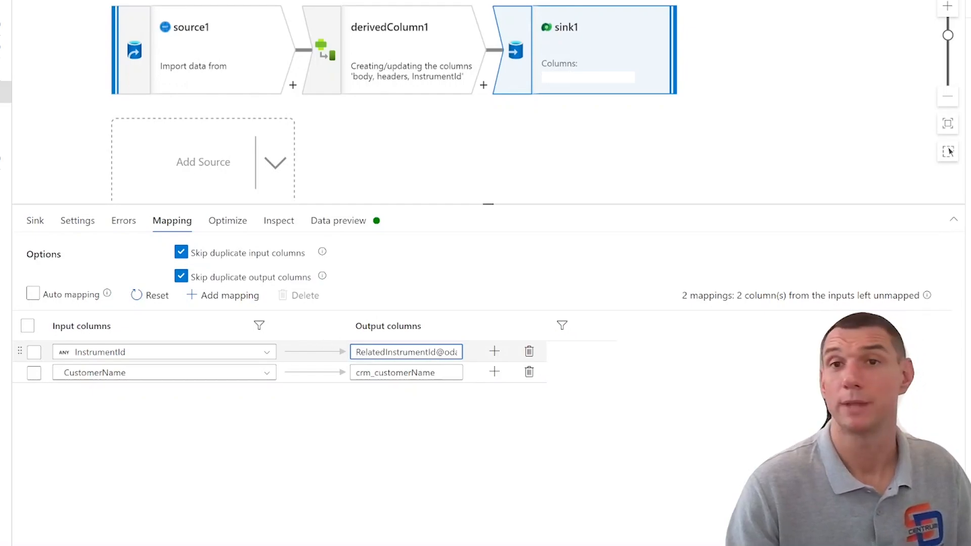
key("ctrl+z")
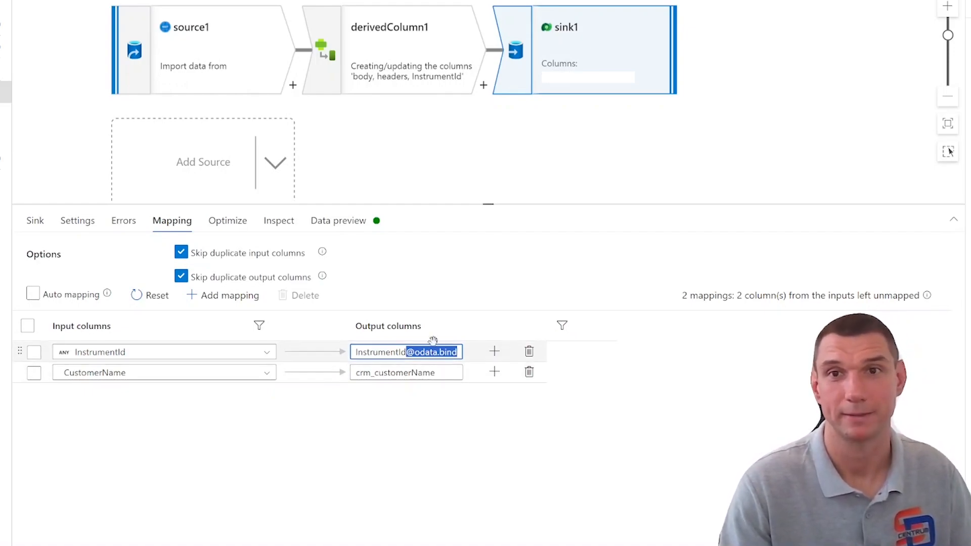
left_click(485, 341)
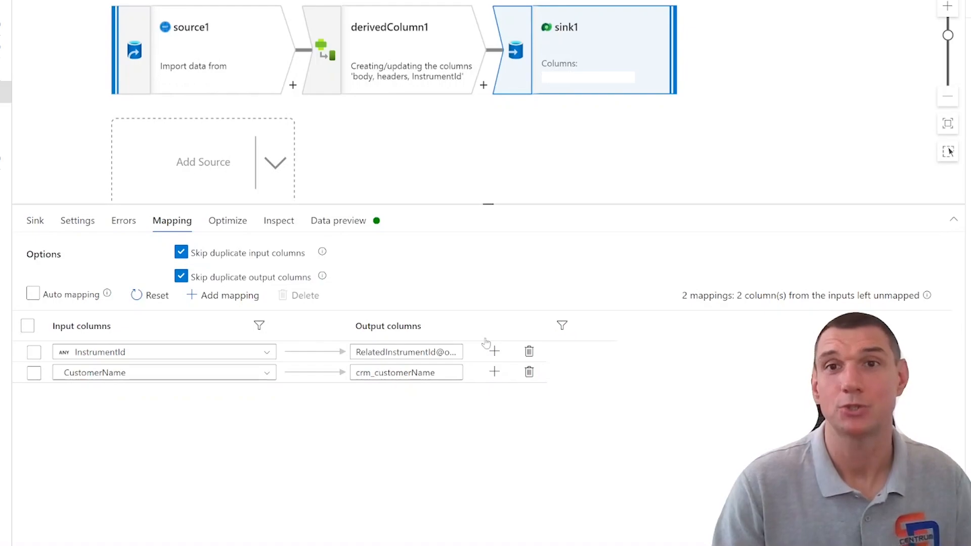